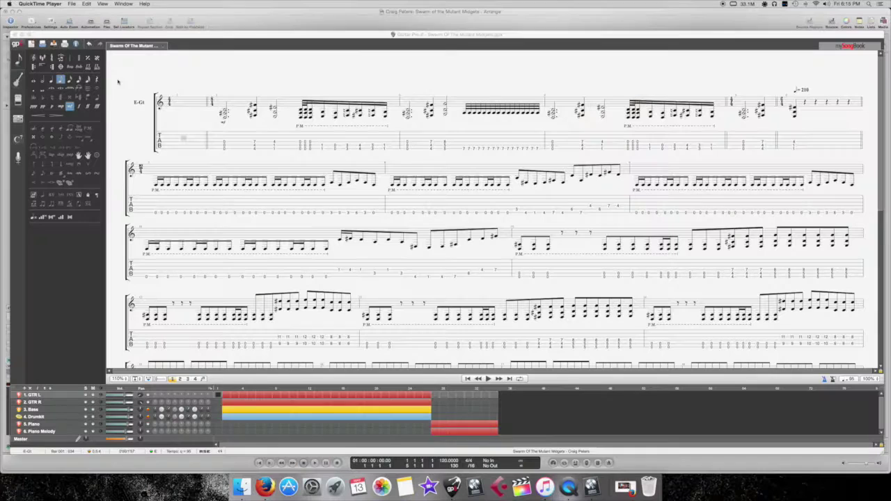
- Bring the Guitar Pro 6 'Swarm Of The Mutant Midgets' score window in front of QuickTime Player
click(243, 36)
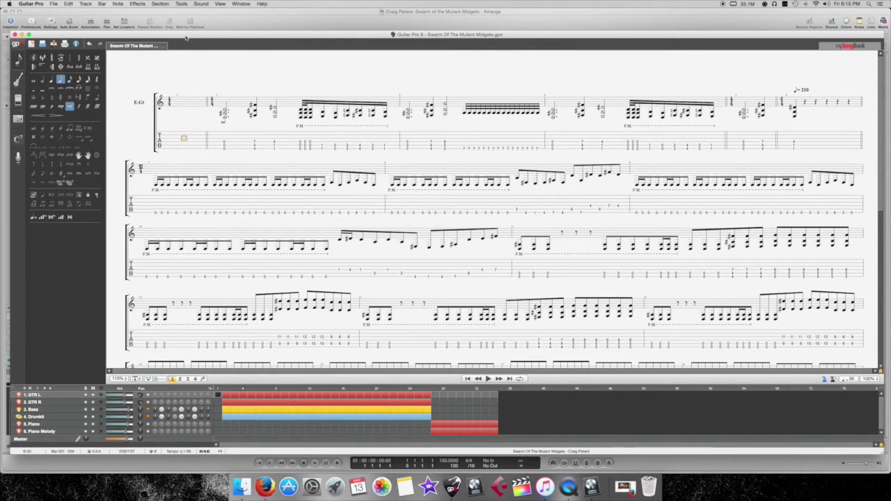
- Open the score's MIDI export Save dialog from File > Export > MIDI, then dismiss it
click(53, 4)
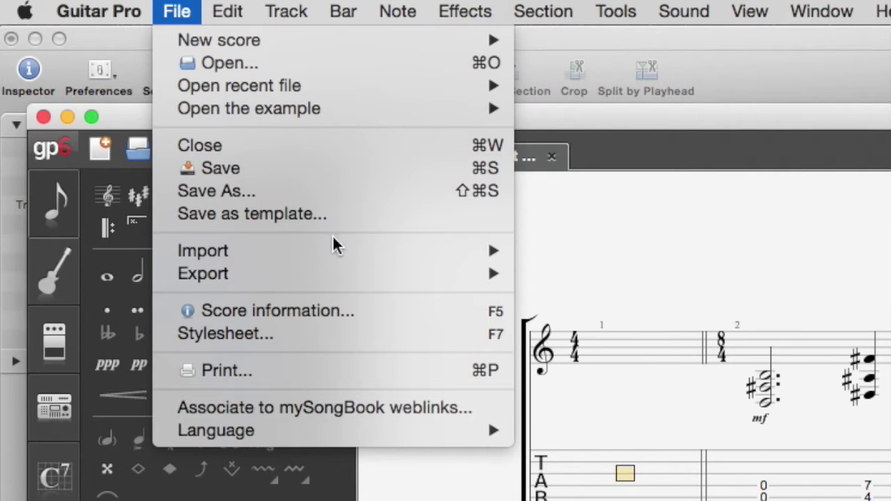
mouse_move(309, 278)
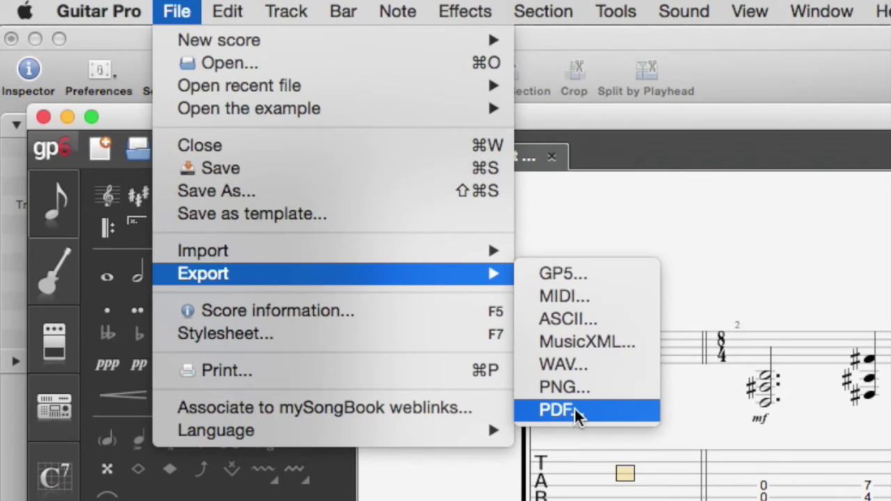
click(573, 300)
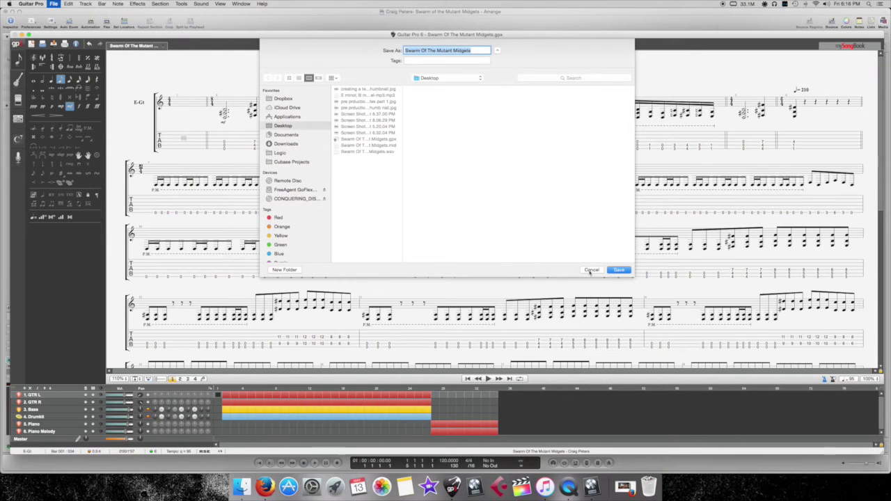
click(590, 270)
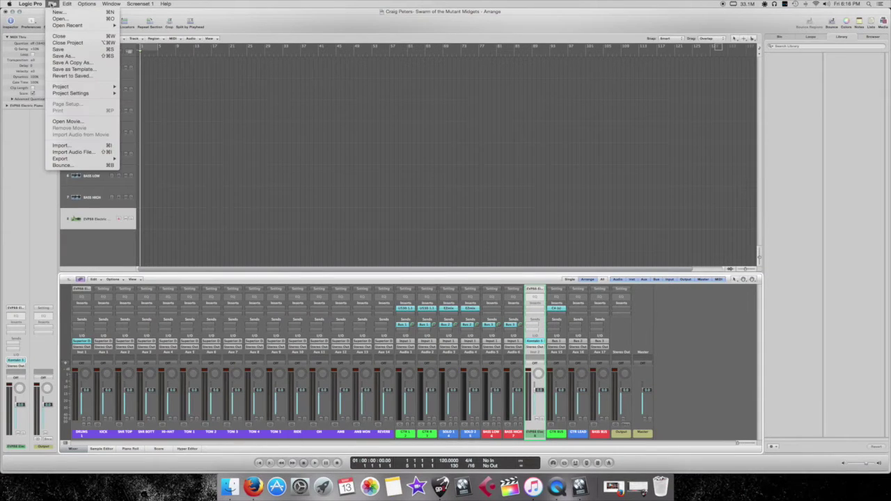
- Open 'Swarm Of The Mutant Midgets.mid' from the Desktop alongside the current project, copying its environment
click(61, 19)
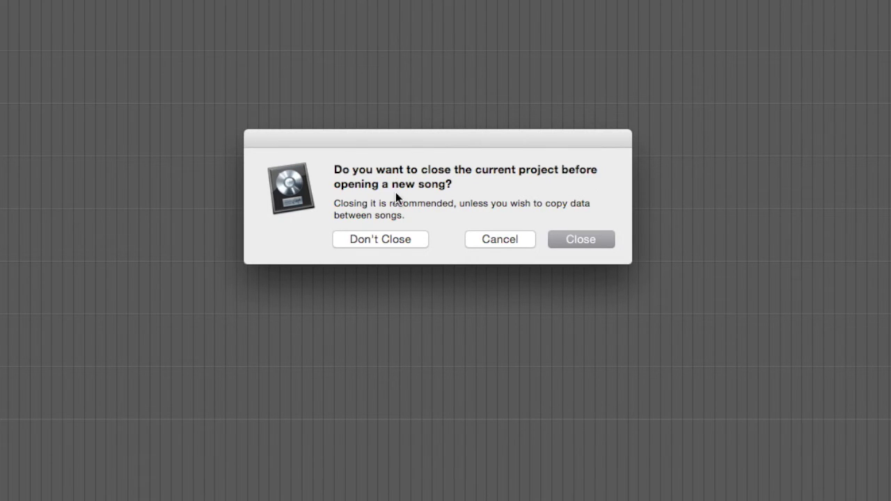
click(407, 240)
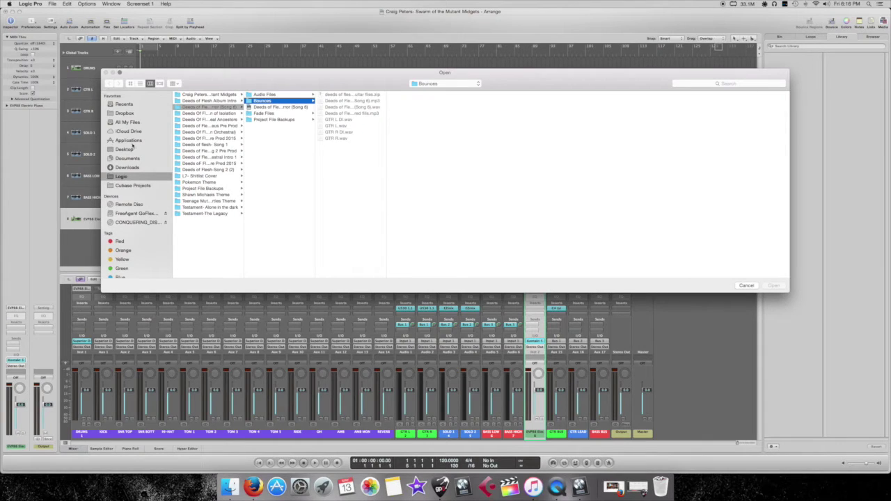
click(128, 149)
double_click(216, 151)
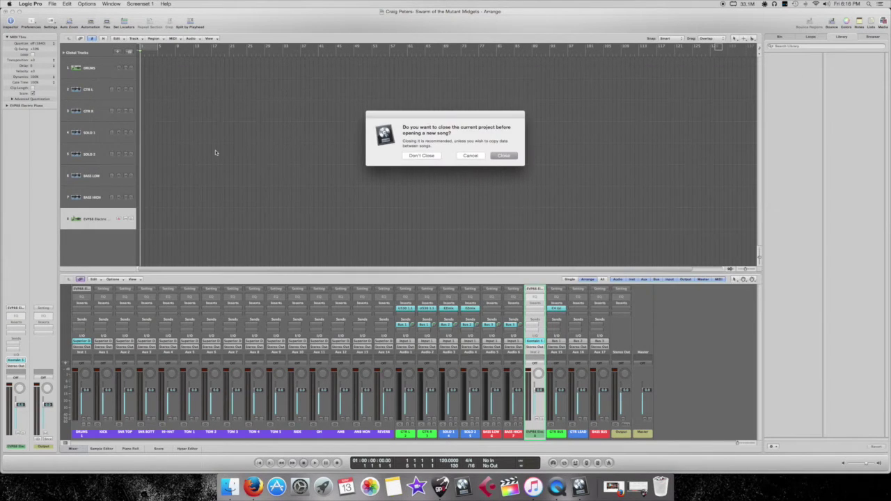
click(421, 156)
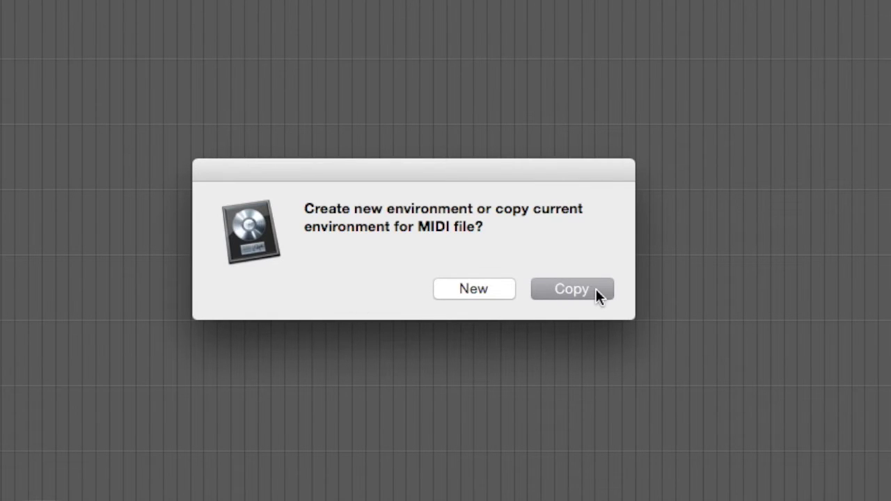
click(596, 289)
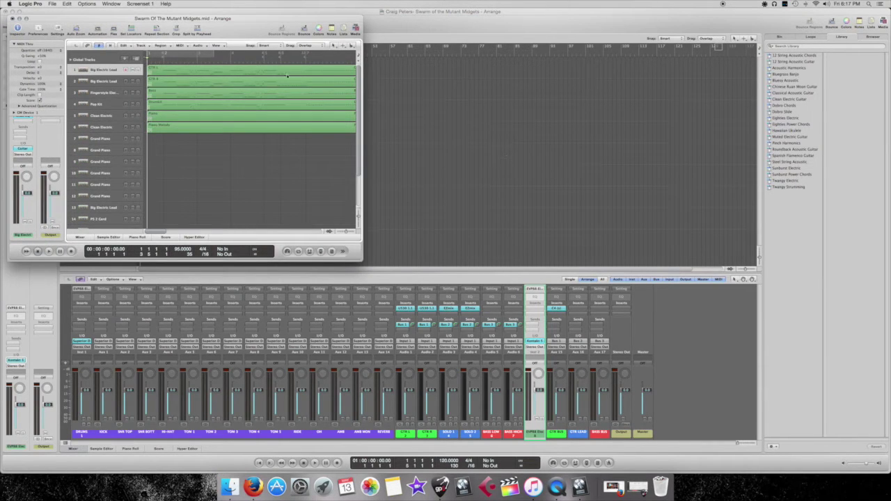
- Widen the .mid project window, open its Lists, and select both tempo events (95 and 210.0002)
drag(363, 61, 677, 70)
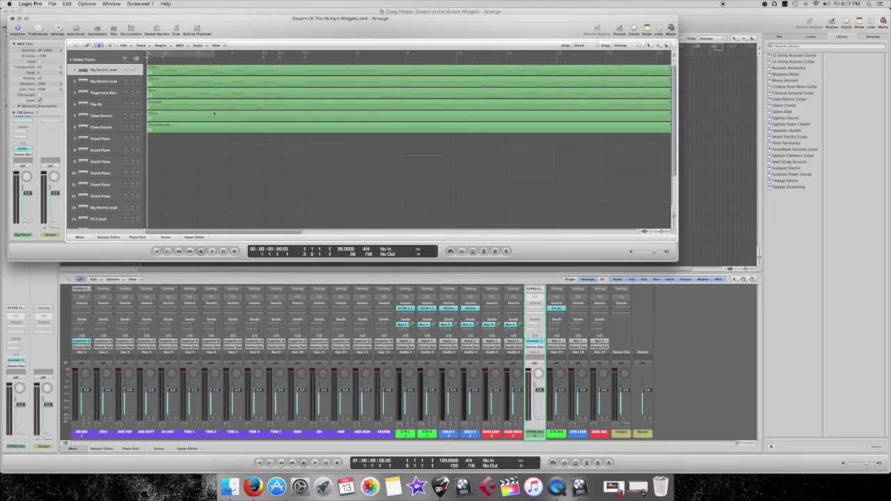
click(169, 105)
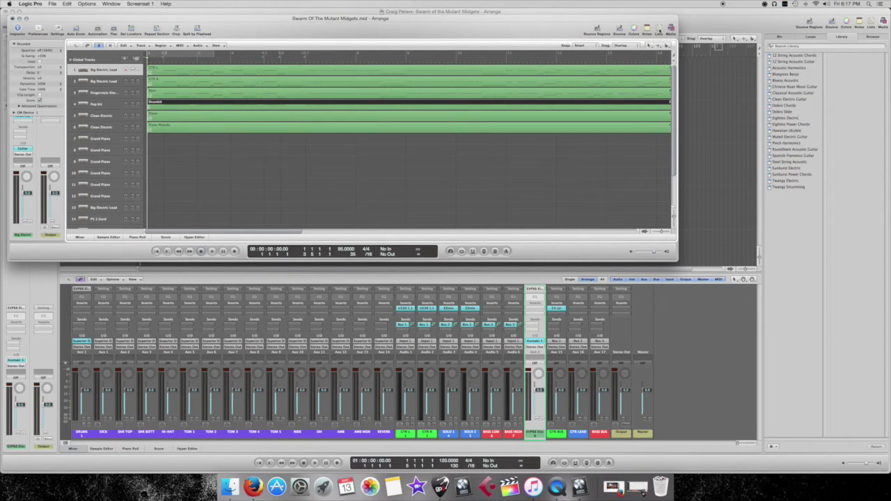
click(659, 29)
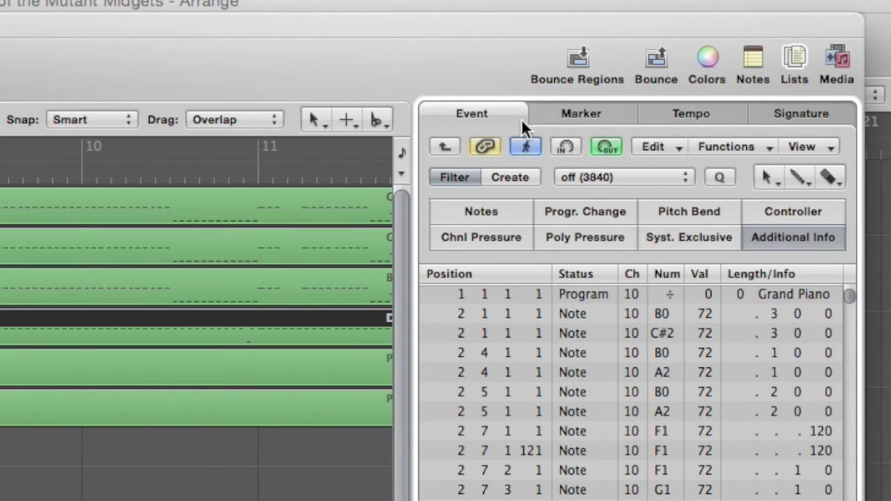
click(698, 114)
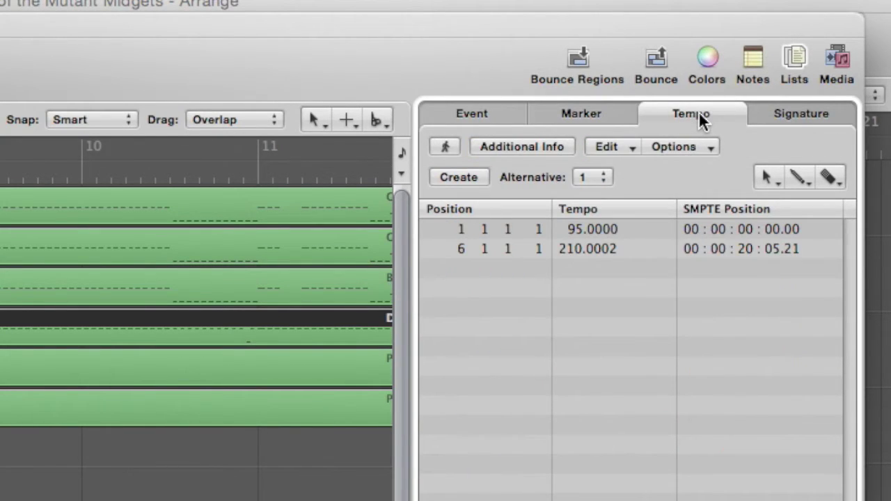
click(797, 115)
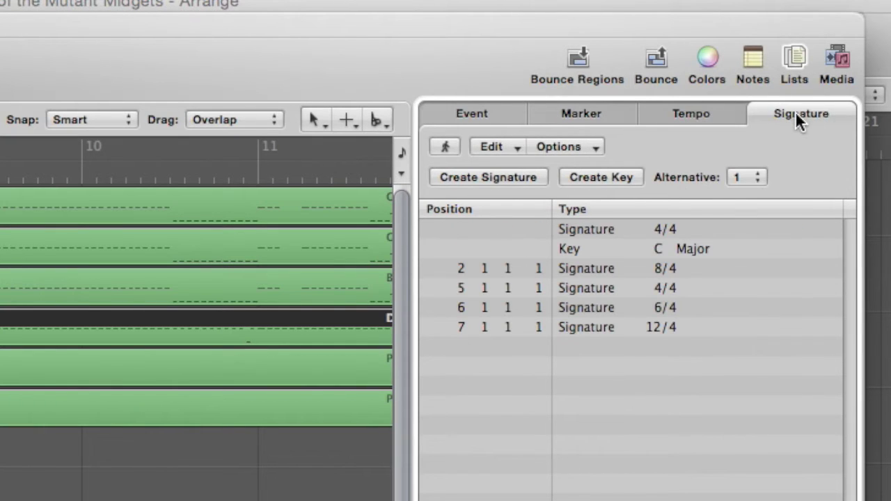
click(683, 119)
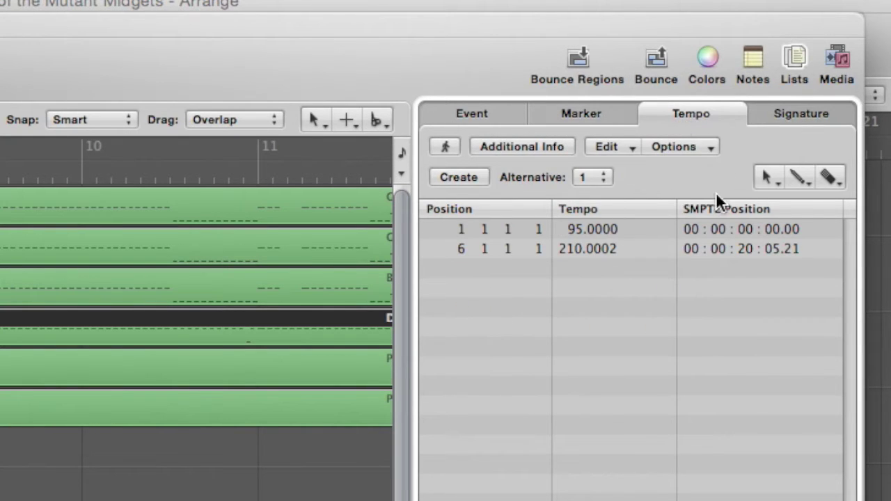
drag(464, 278, 611, 183)
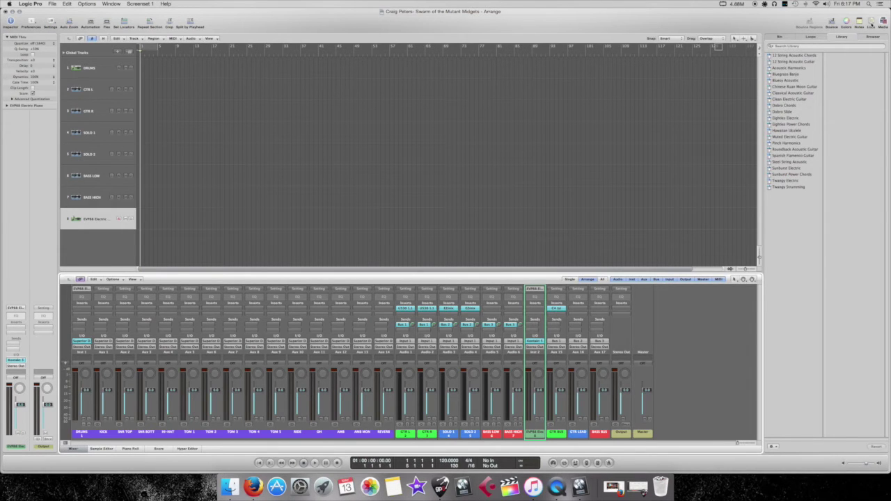
- Paste the copied tempo events into the main project's Tempo list and delete the original 120 tempo
click(871, 23)
click(840, 37)
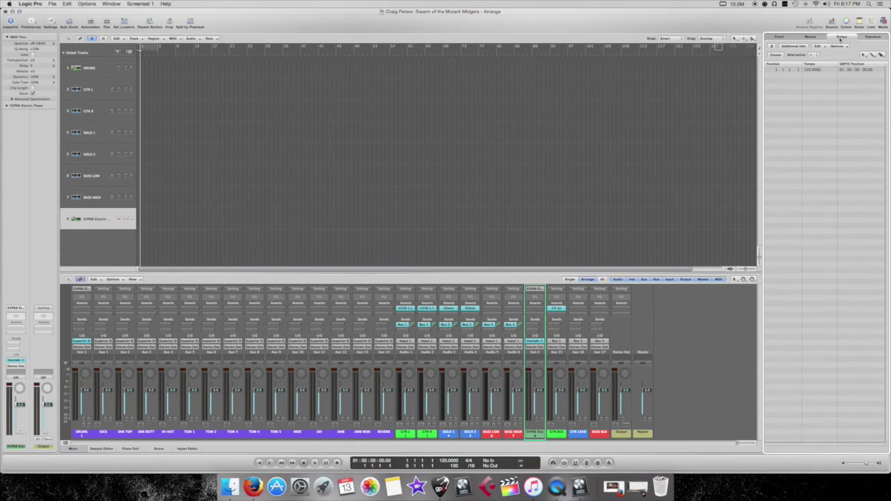
click(794, 70)
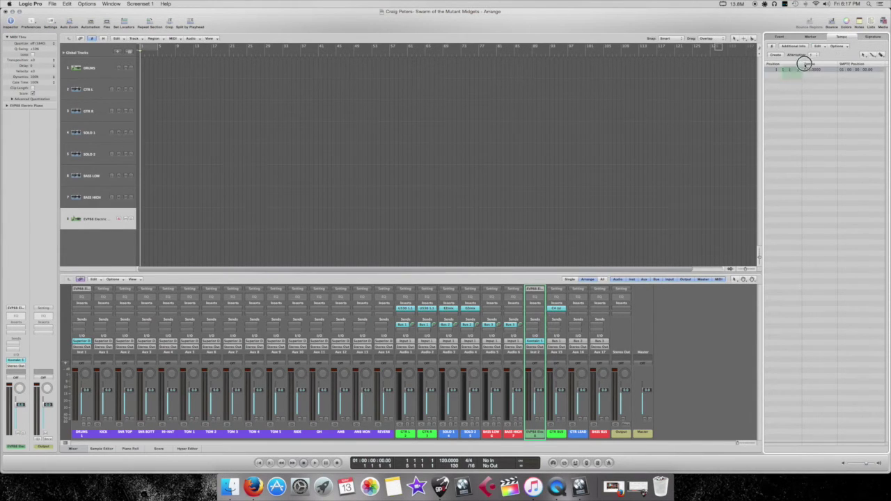
click(813, 106)
key(Delete)
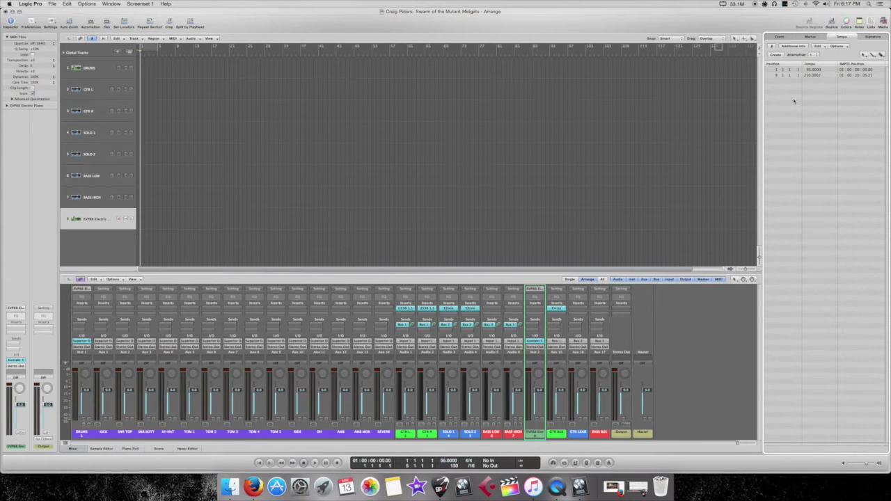
- Copy the .mid file's signature events and paste them over the main project's existing signature events
click(872, 37)
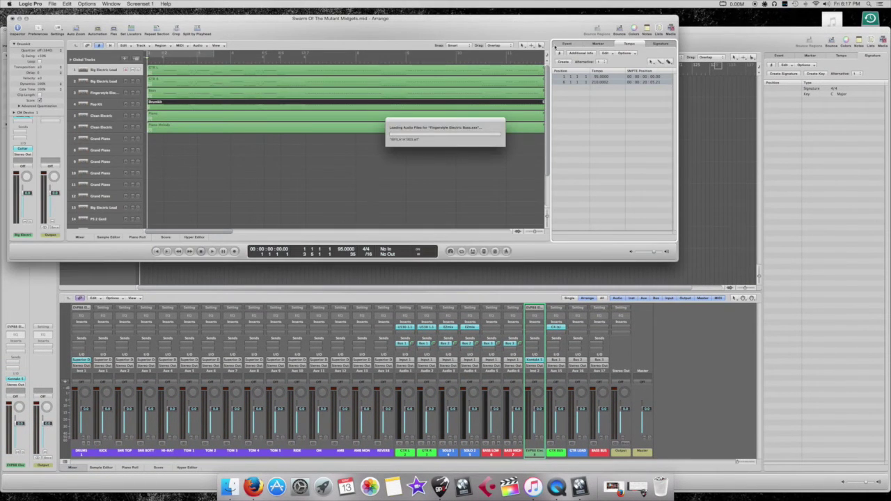
click(663, 43)
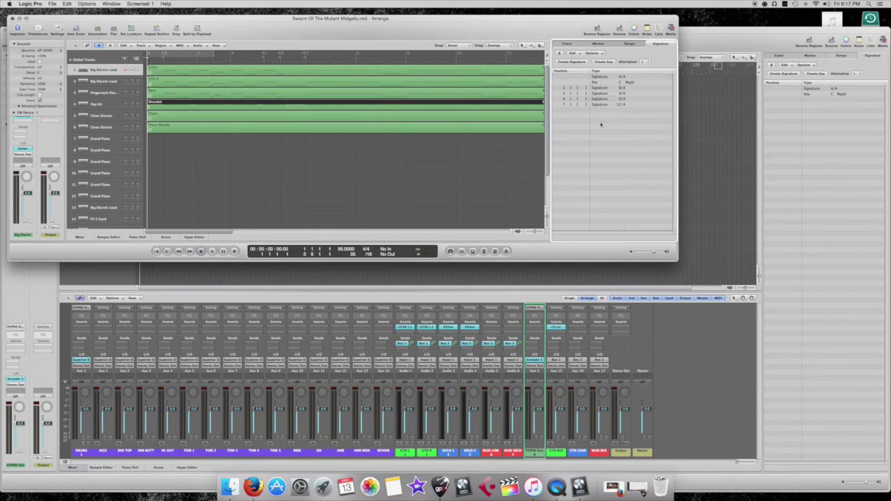
drag(569, 119, 617, 77)
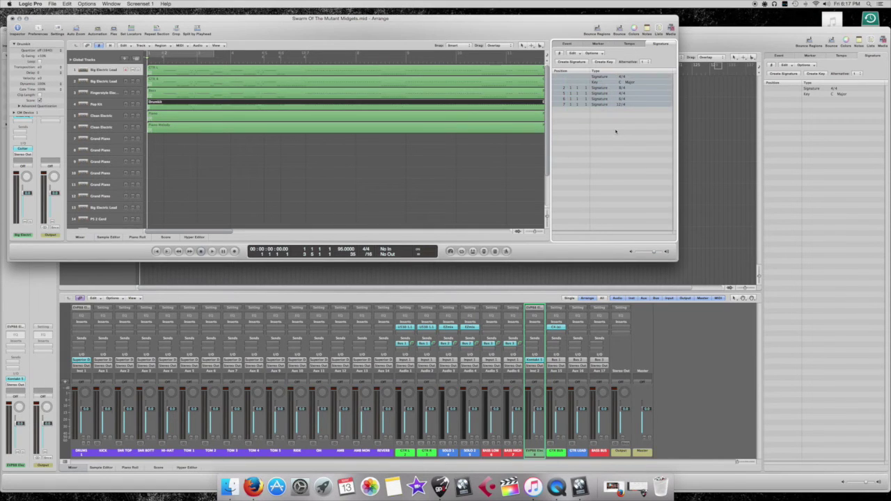
click(781, 39)
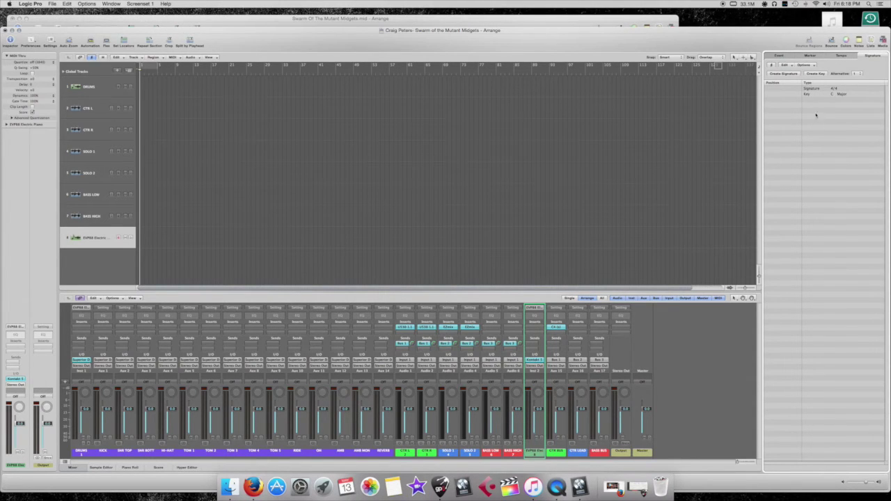
drag(817, 115, 807, 78)
key(super+v)
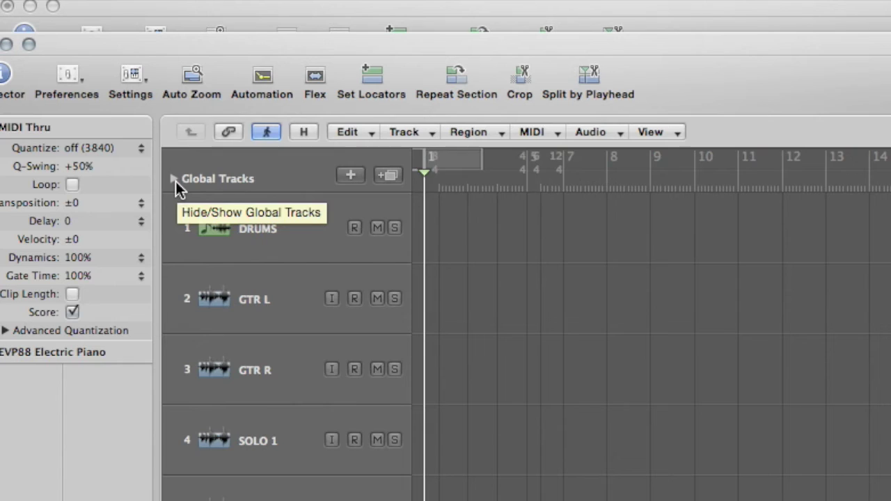
- Show the marker, signature and tempo global tracks and change the bar 6 tempo from 210.0002 to 210
click(174, 179)
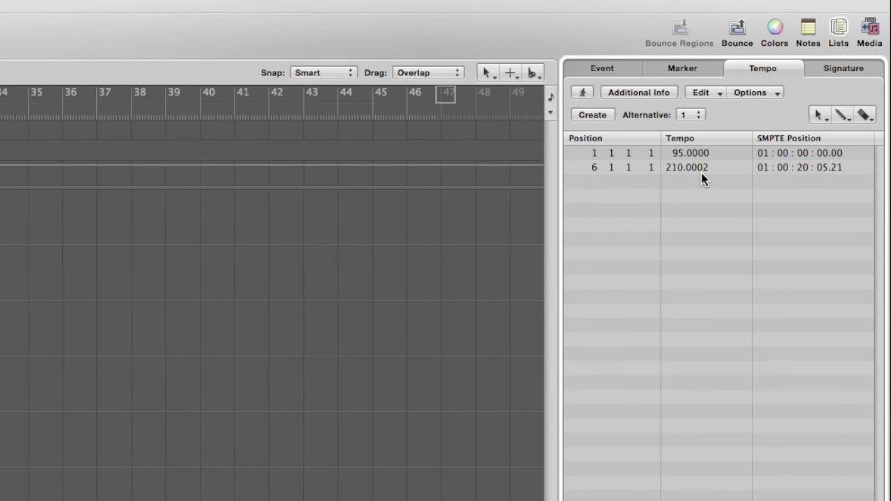
double_click(694, 168)
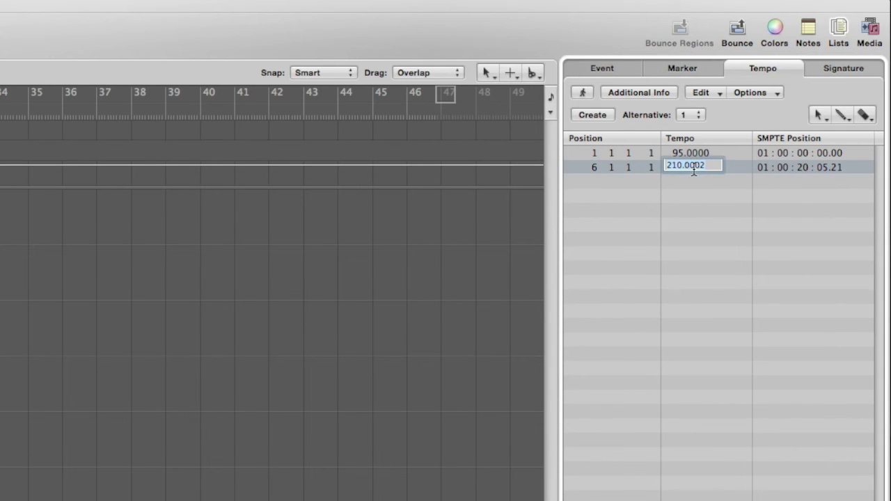
text(210)
key(Return)
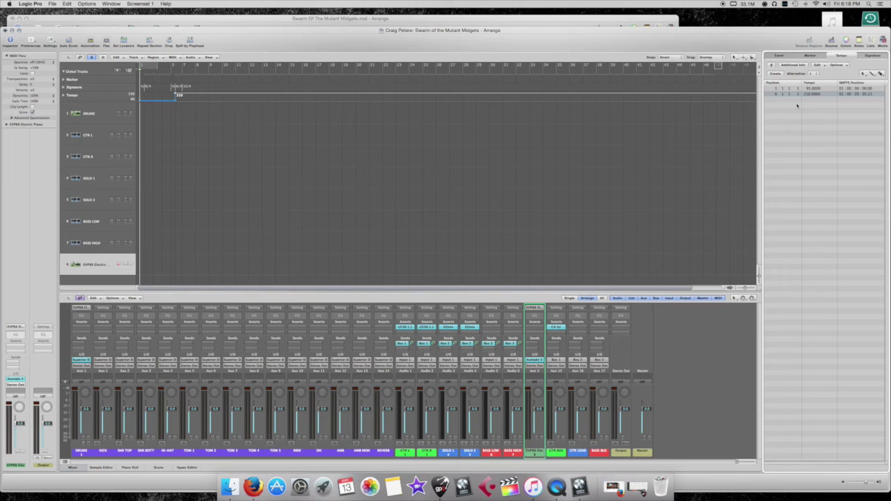
- Copy the Drumkit region from the imported MIDI file's Arrange window
click(869, 57)
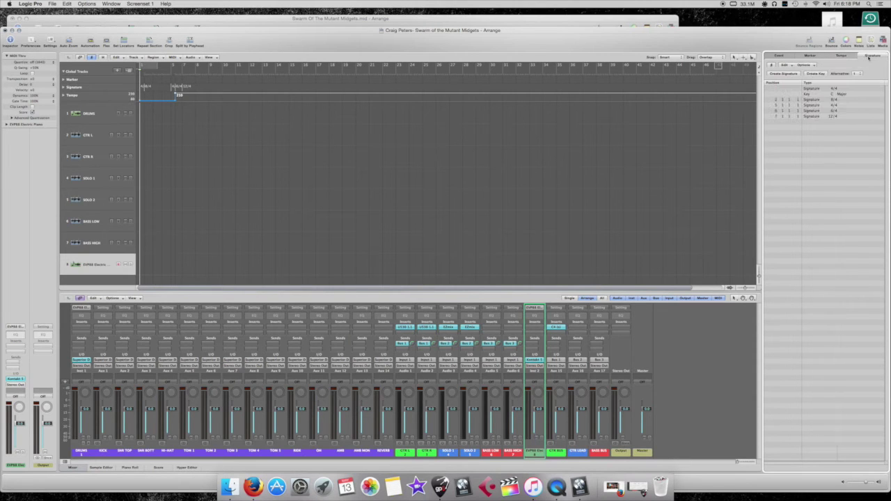
click(315, 23)
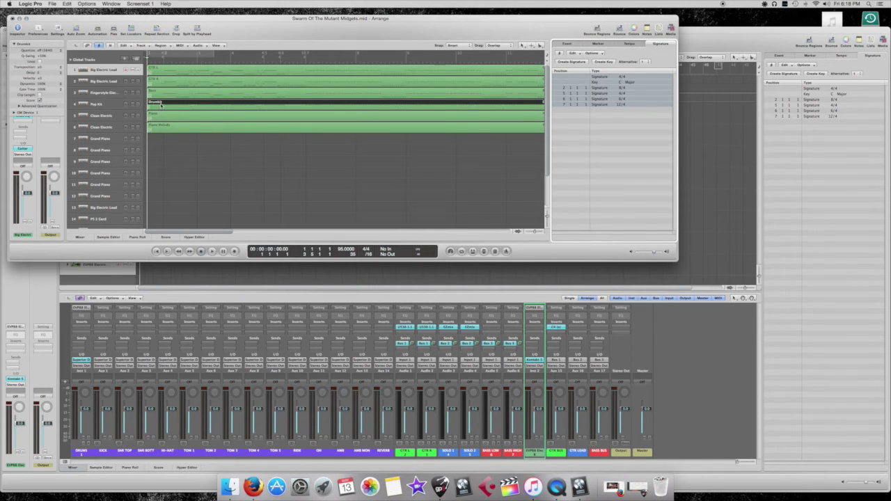
click(162, 104)
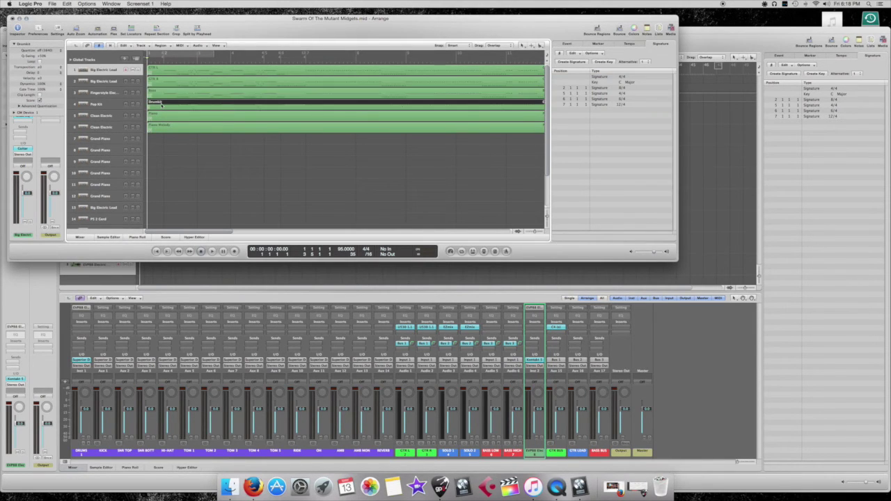
key(super+c)
- Paste the Drumkit region onto the main project's DRUMS track, spanning bars 1 to 27, and enlarge the track lanes
drag(219, 23, 321, 142)
click(282, 50)
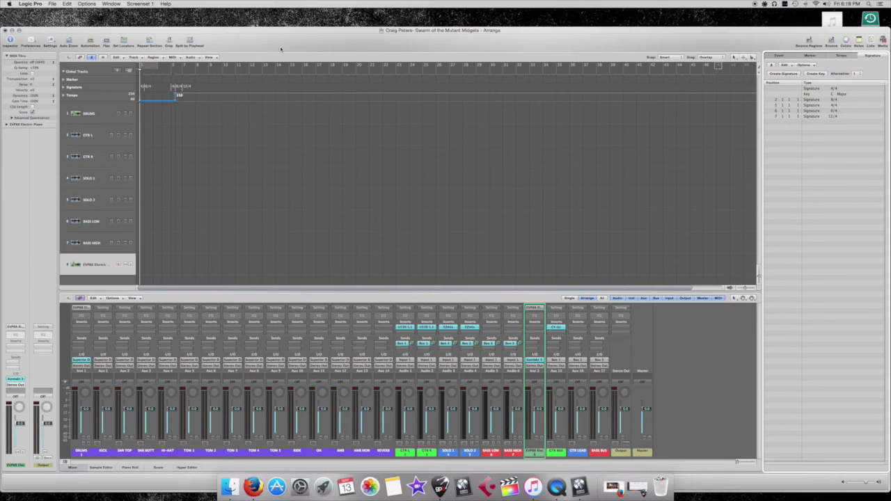
key(super+v)
click(90, 113)
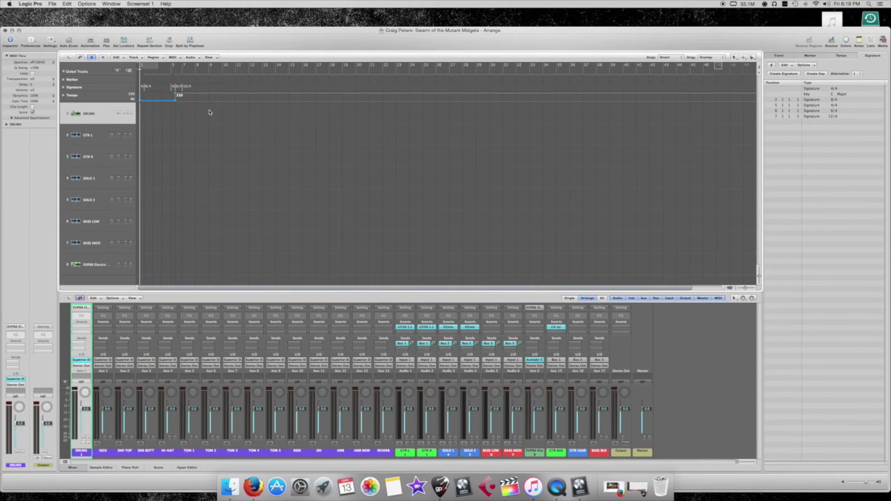
key(super+v)
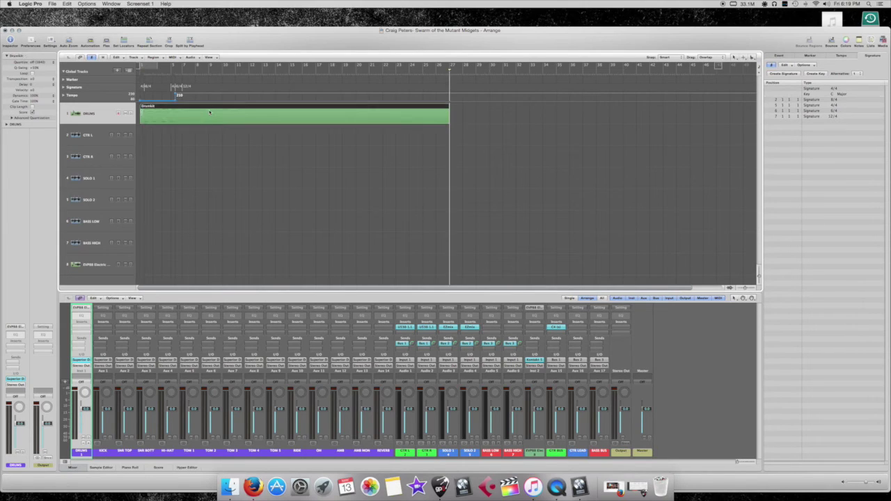
key(super+Down)
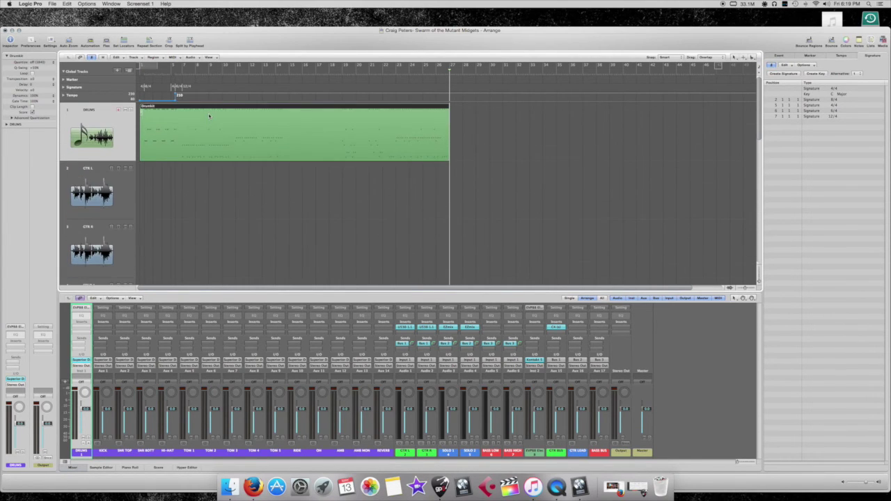
key(Return)
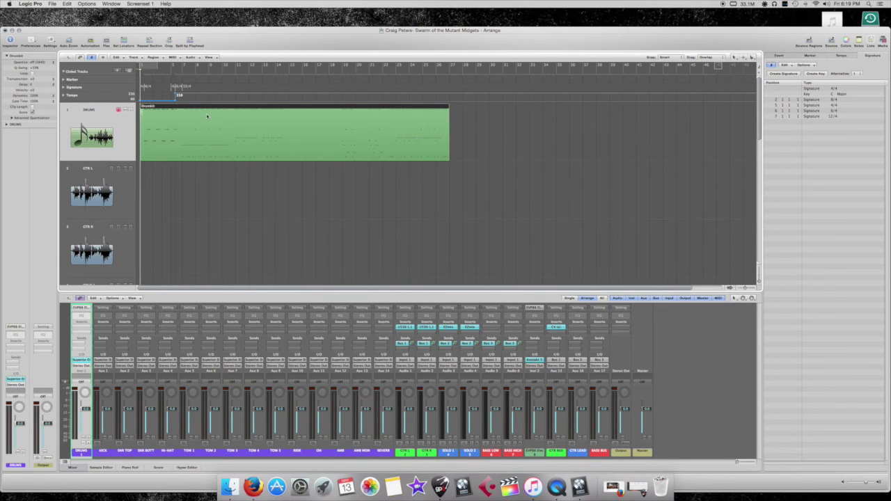
click(150, 72)
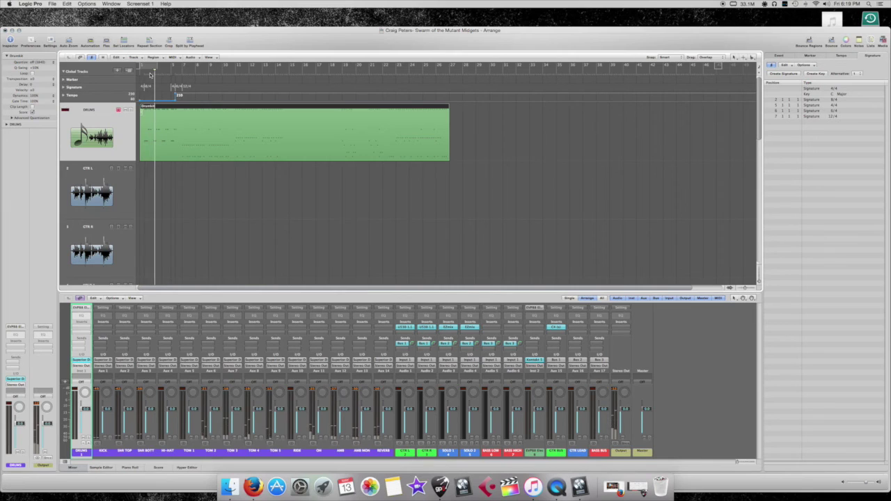
click(151, 73)
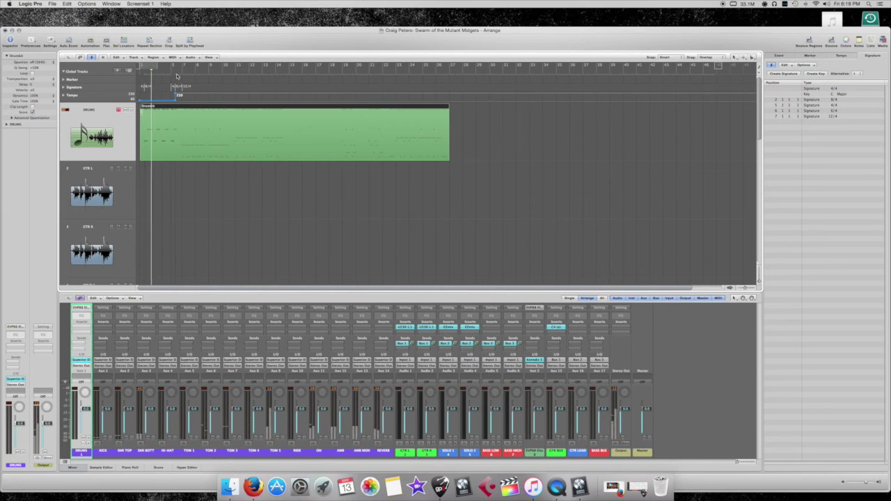
click(179, 74)
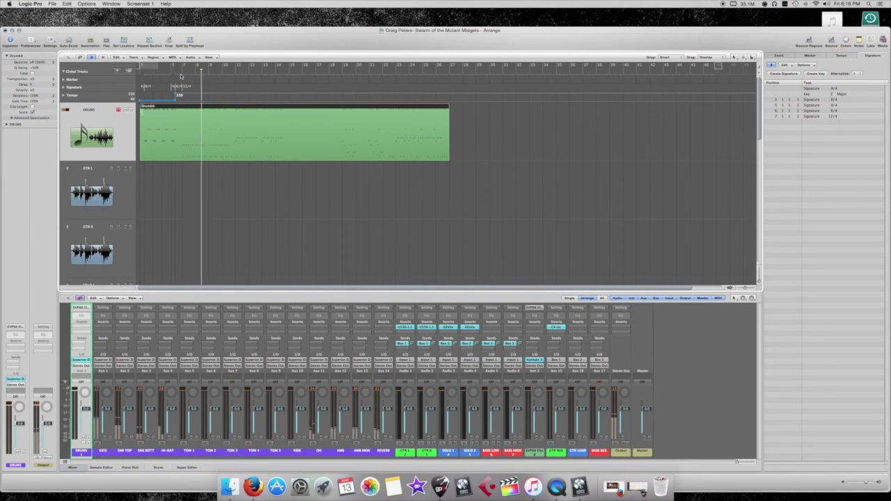
key(Return)
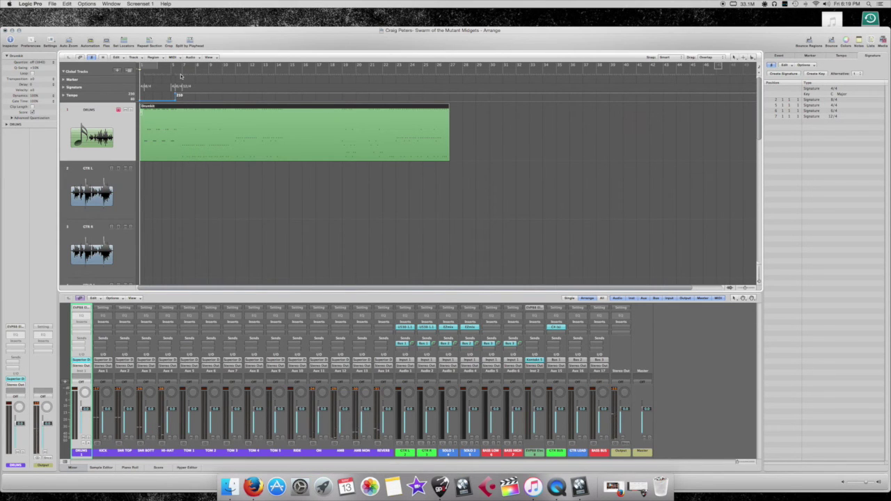